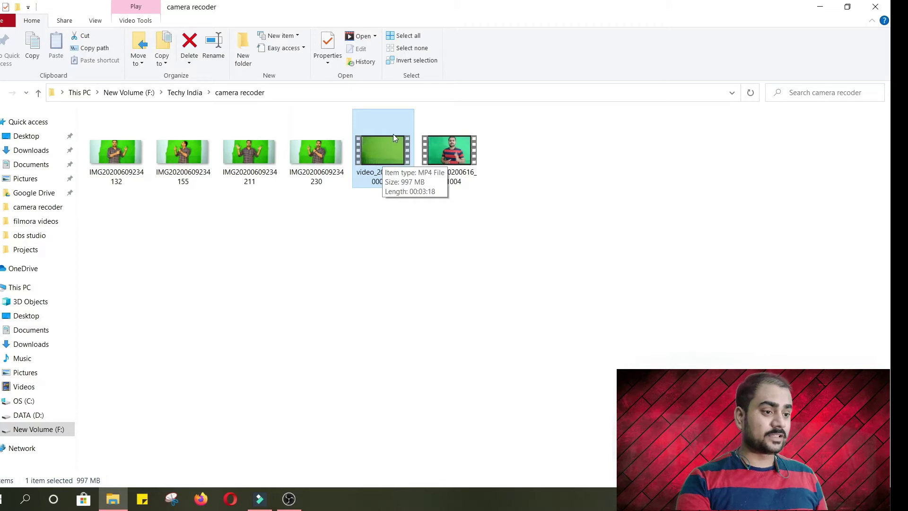
Step: Open the video_20200616_000432 recording from the camera recoder folder, skip ahead to review the green-screen footage, and close the player
right_click(389, 154)
left_click(402, 164)
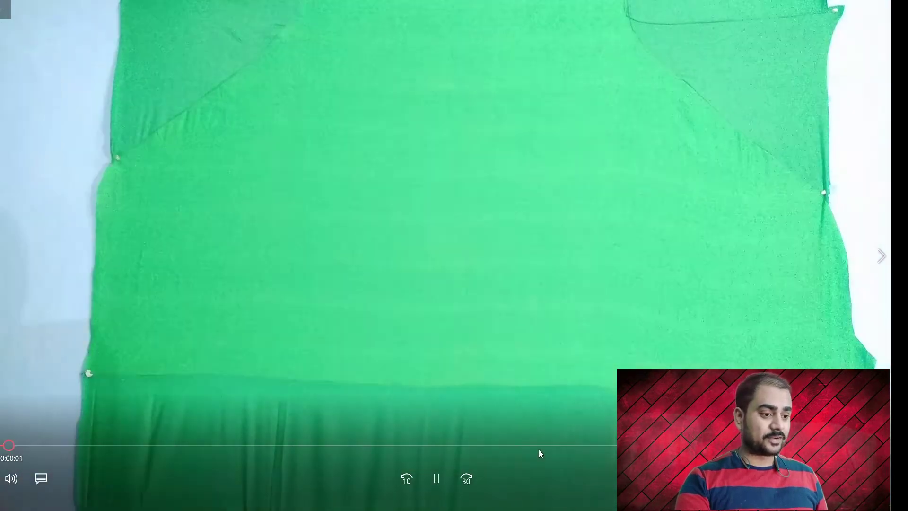
left_click(540, 448)
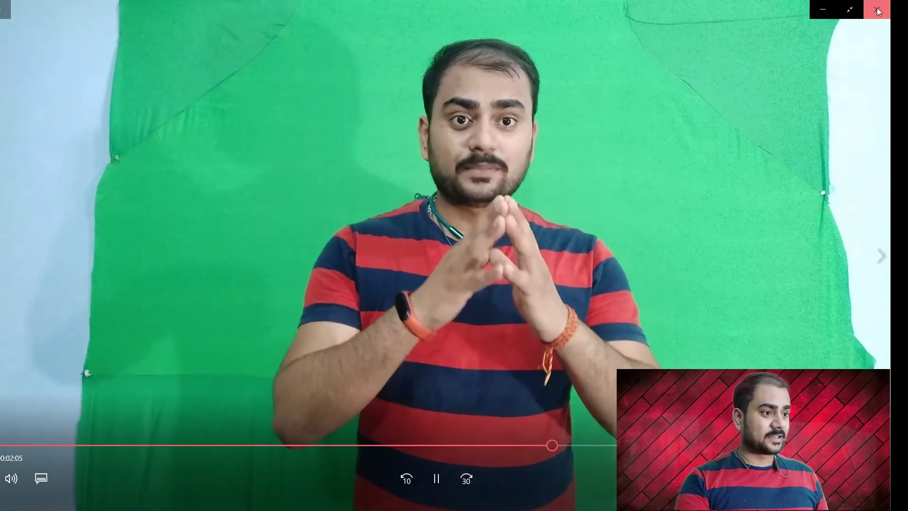
left_click(877, 11)
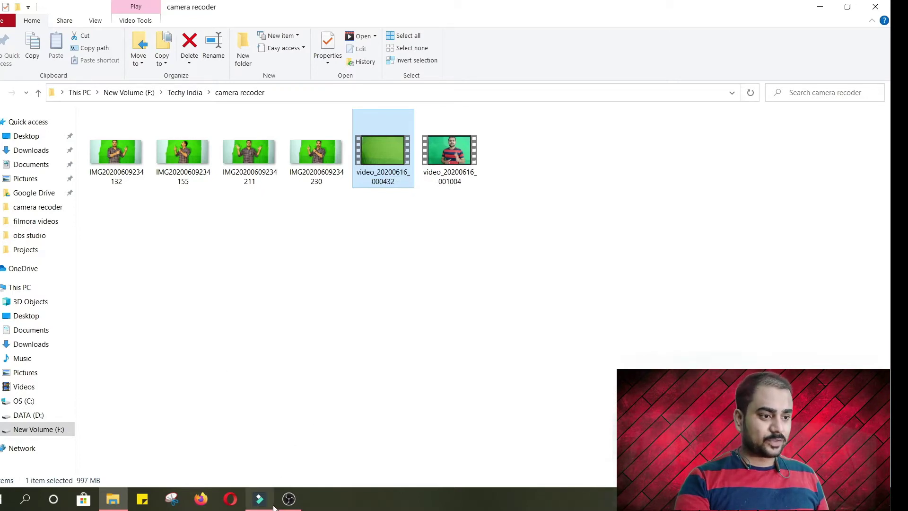
Step: Switch to Filmora, create a new 16:9 project, and import video_20200616_000432 from the camera recoder folder with proxy file creation accepted
left_click_drag(410, 139, 279, 272)
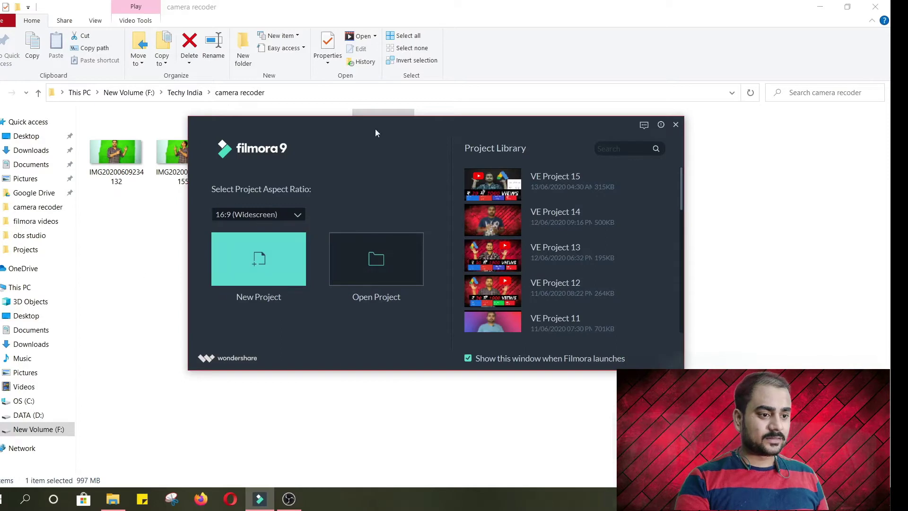
left_click(256, 268)
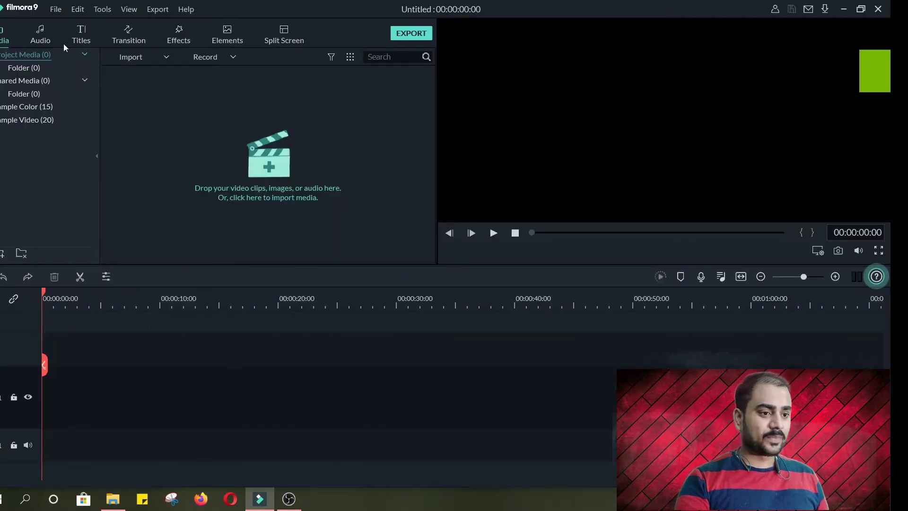
left_click(113, 498)
left_click_drag(365, 150, 245, 176)
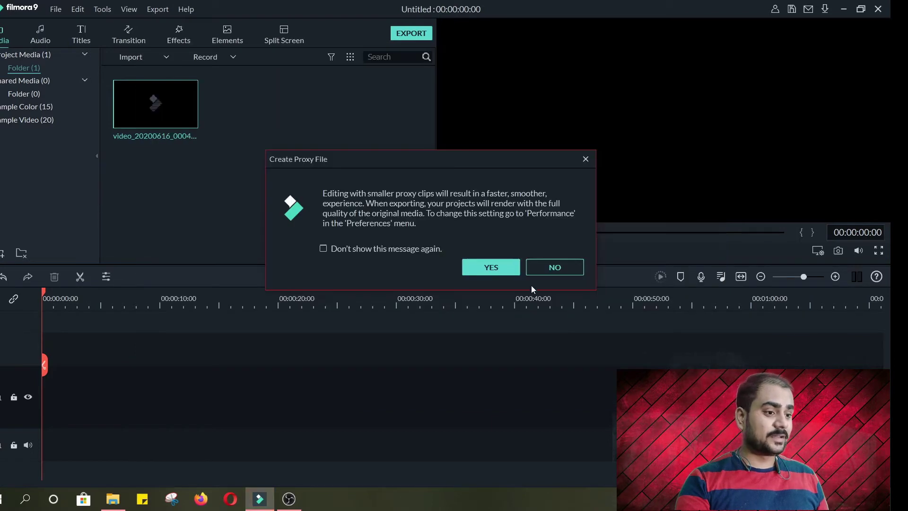
left_click(494, 266)
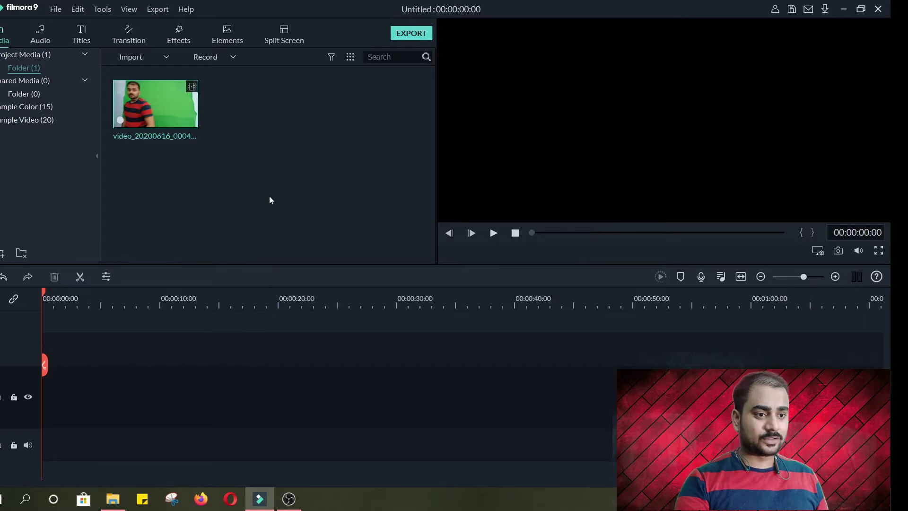
Step: Place the imported video at the start of the first video track, keeping the project settings at 1920 x 1080 25fps
left_click_drag(179, 115, 36, 396)
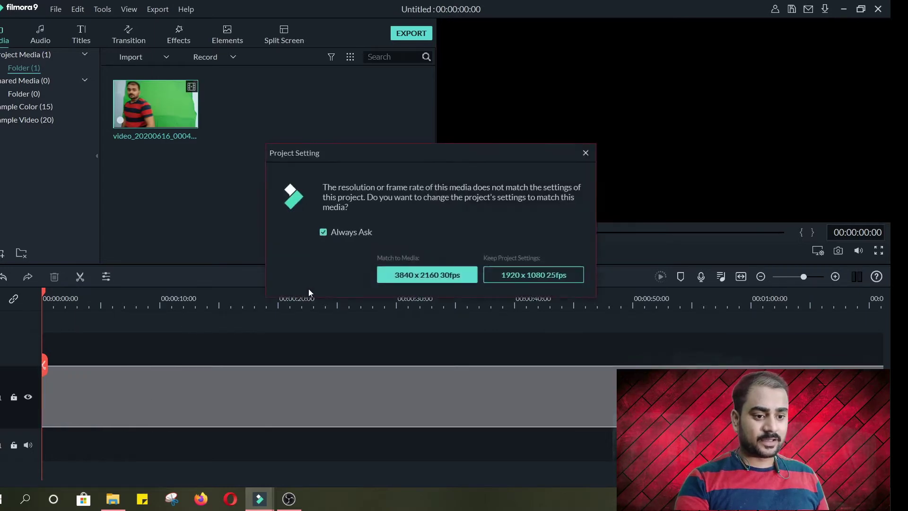
left_click(546, 275)
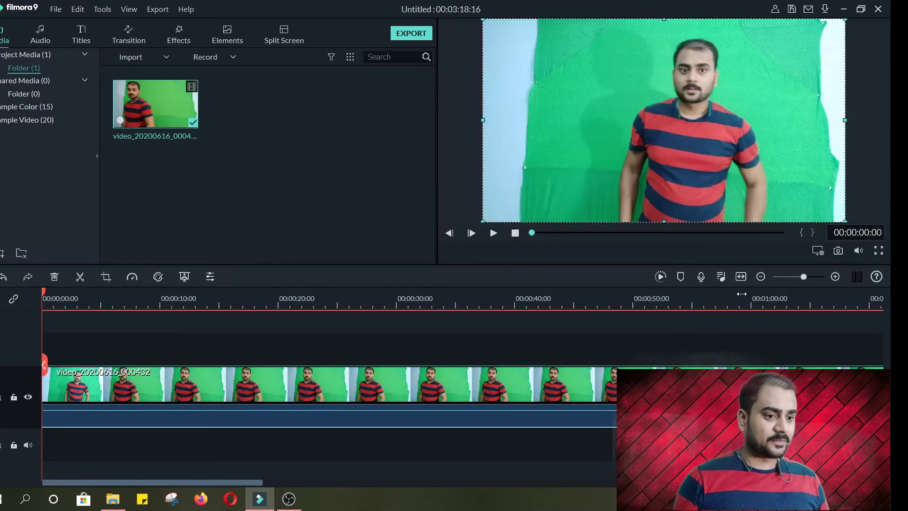
Step: Split the timeline clip at 00:01:42:13 and delete the part before the cut
left_click(817, 298)
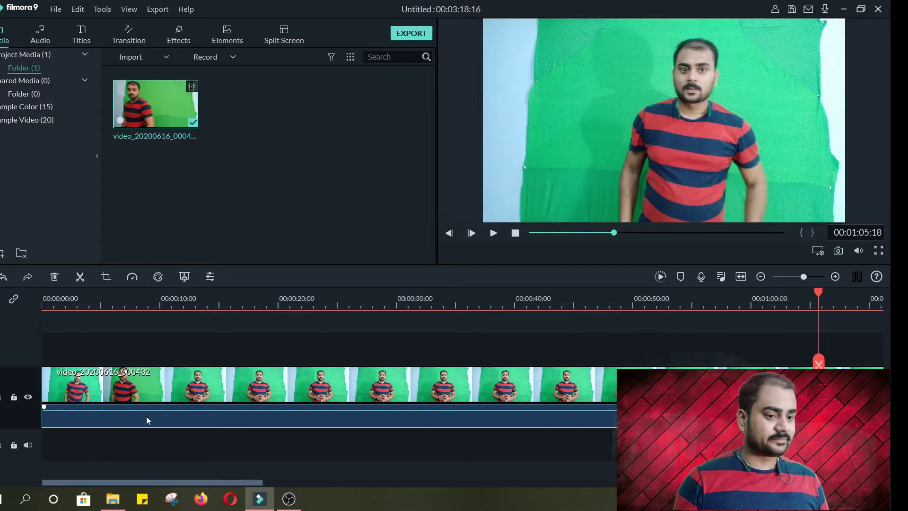
left_click_drag(214, 481, 364, 485)
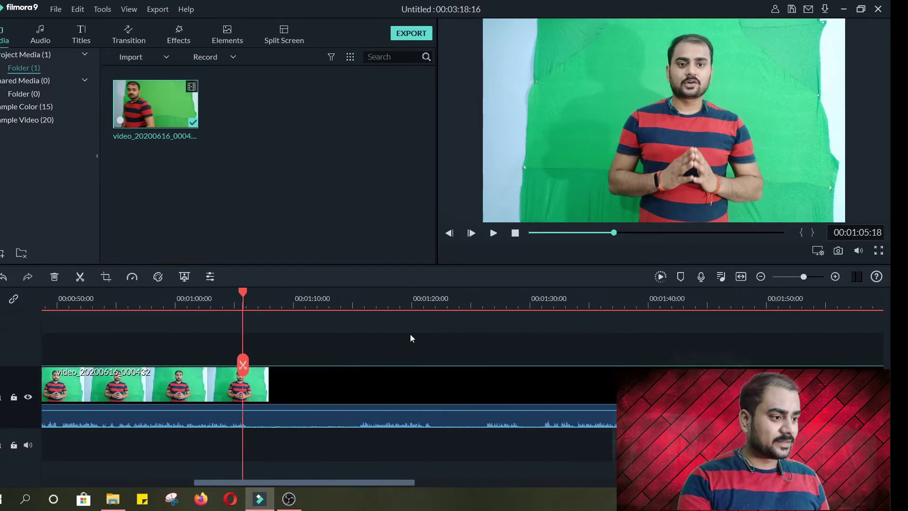
left_click(709, 302)
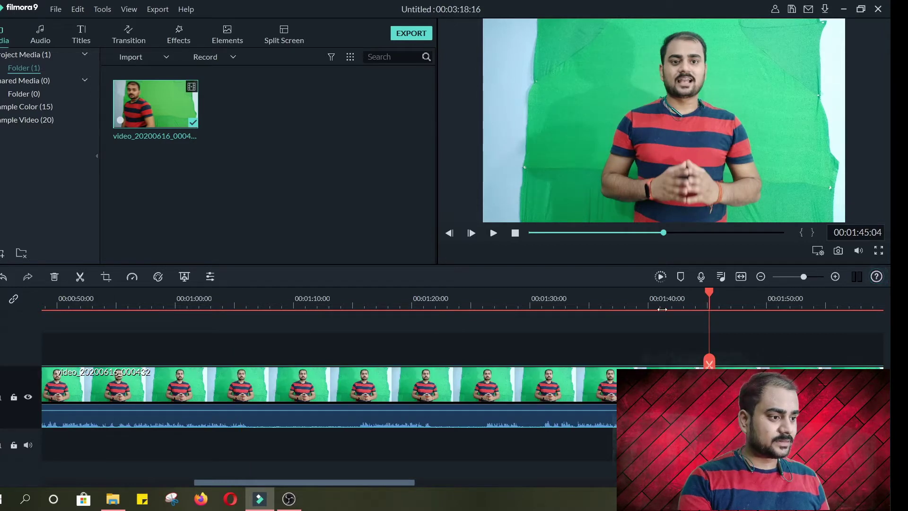
left_click(677, 304)
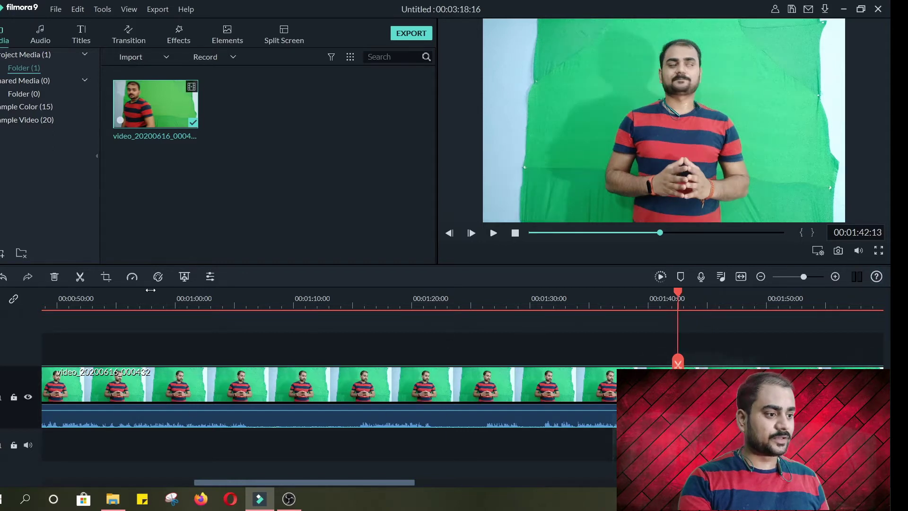
left_click(80, 279)
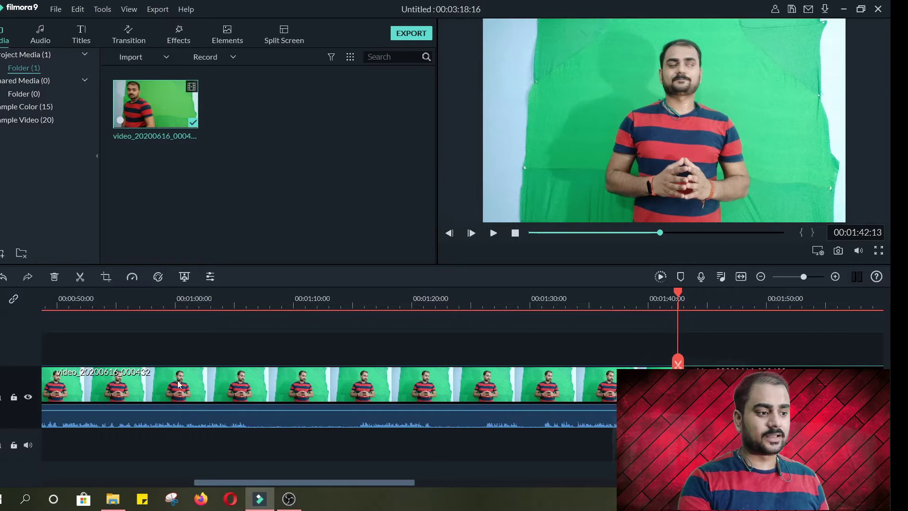
right_click(512, 388)
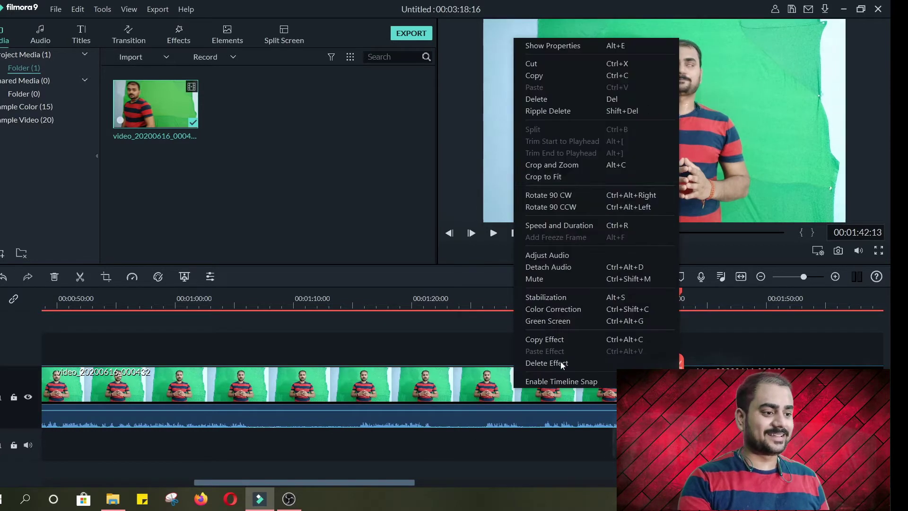
left_click(594, 101)
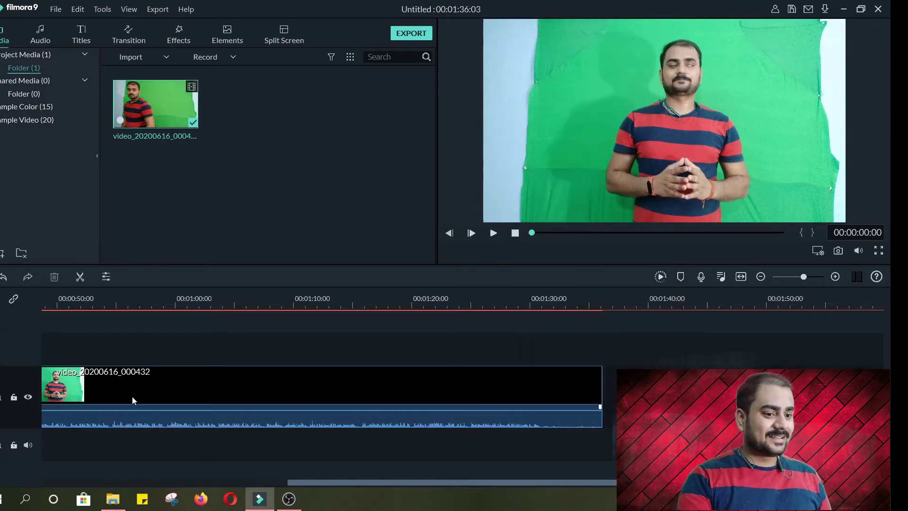
Step: Play back the start of the trimmed clip and crop it with a custom ratio to 2954 x 2160, removing the walls beside the green cloth
left_click(493, 233)
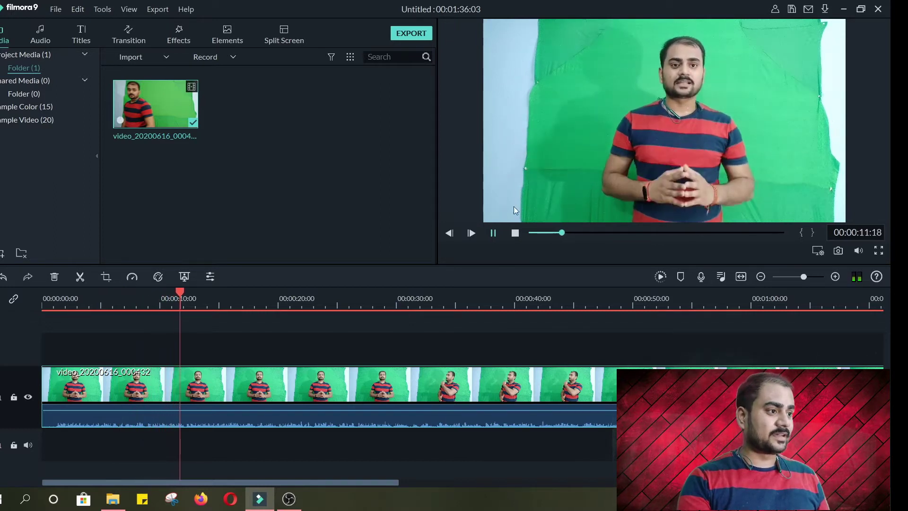
left_click(493, 233)
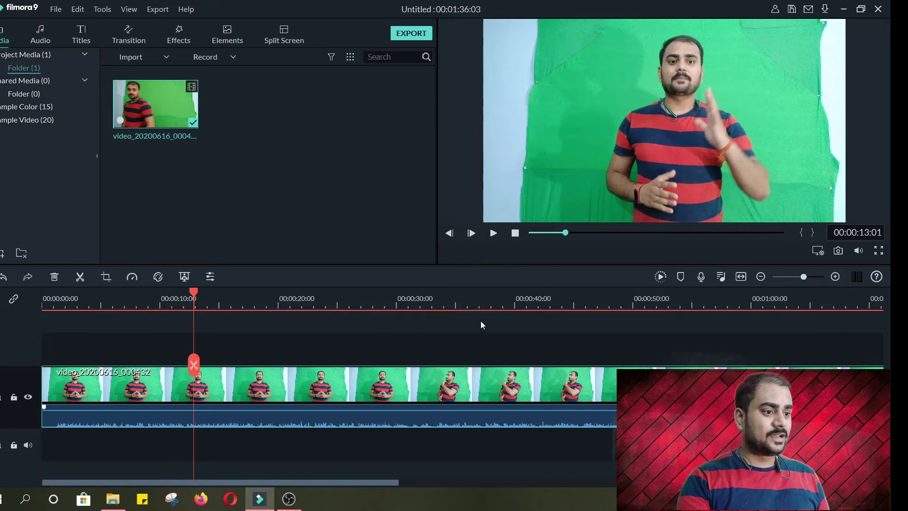
right_click(263, 376)
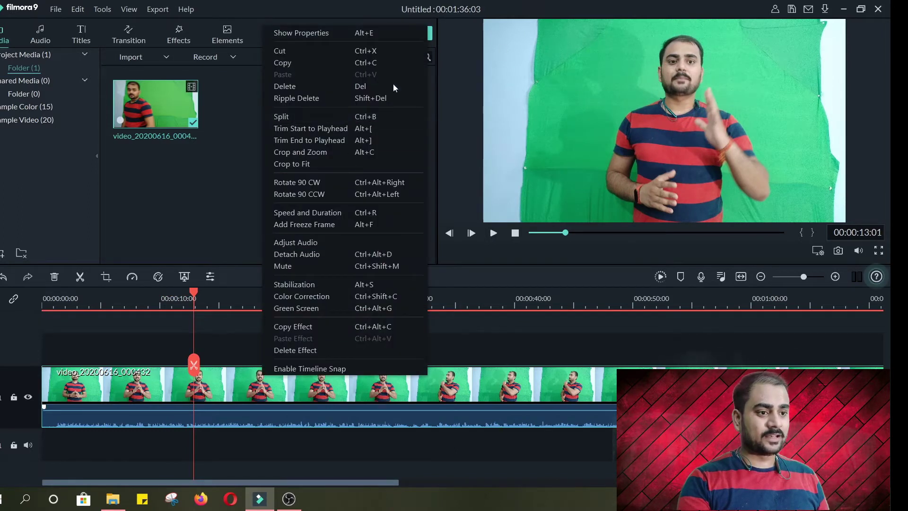
left_click(307, 150)
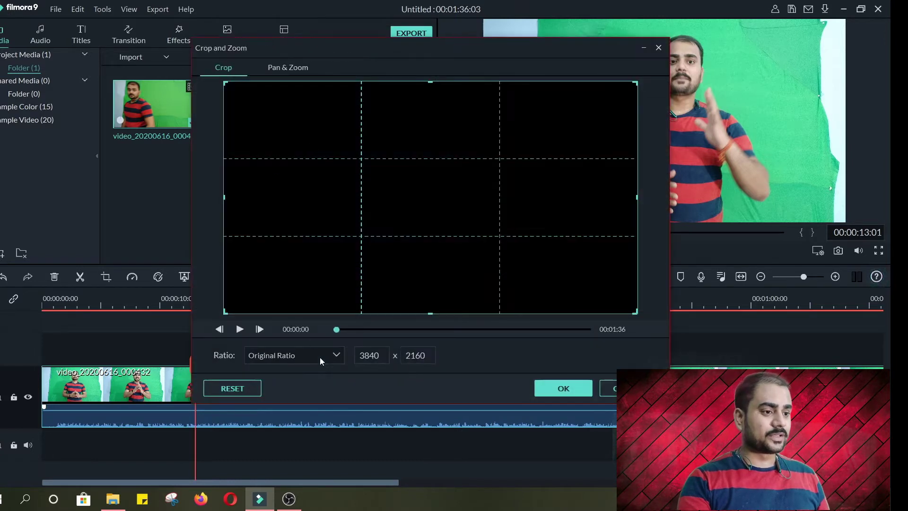
left_click(325, 358)
left_click(277, 420)
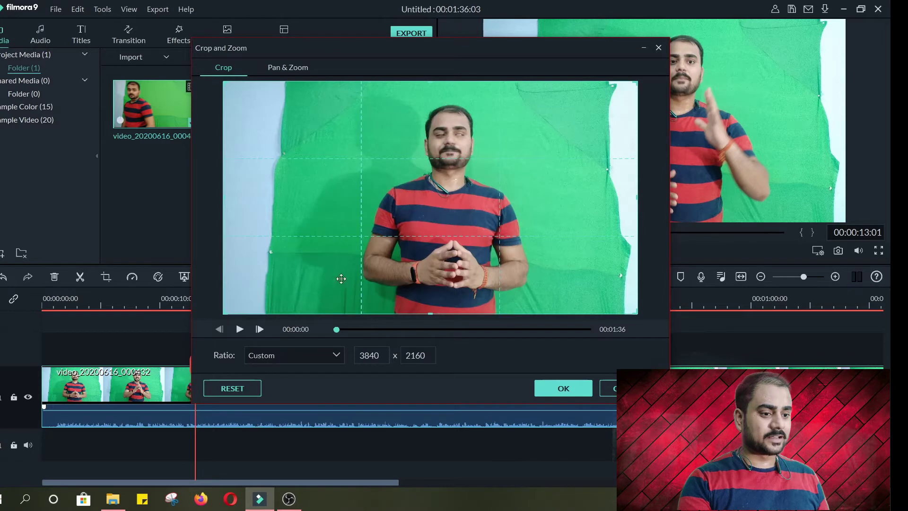
left_click_drag(224, 198, 286, 203)
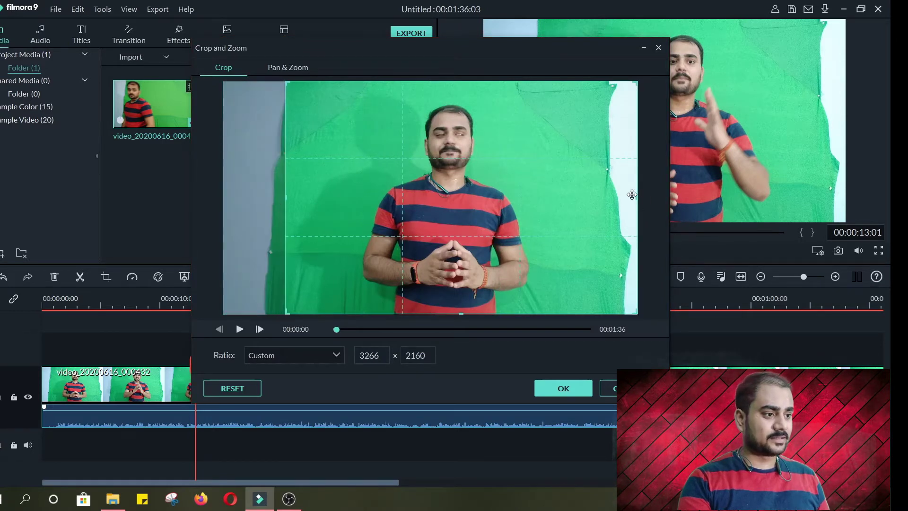
left_click_drag(637, 198, 604, 195)
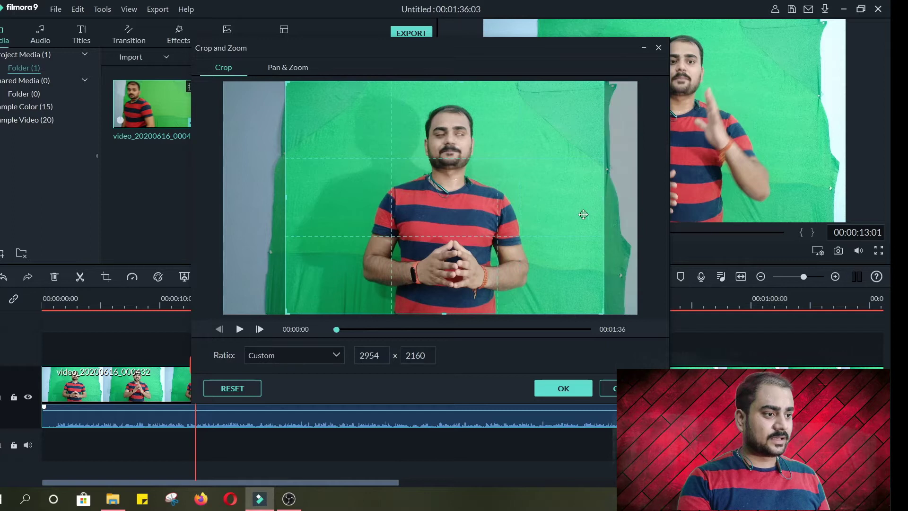
left_click(563, 388)
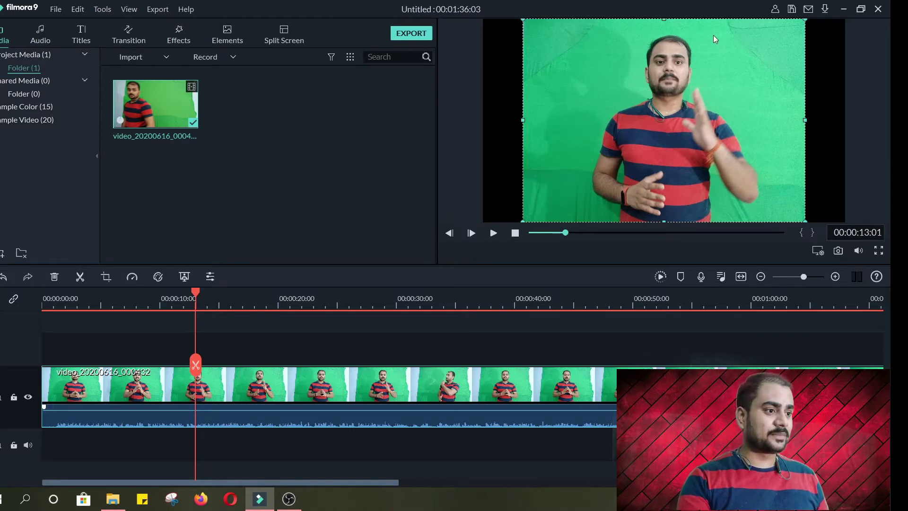
Step: Import the red plank background image, whose name starts with 8aa43318b, from the desktop into the project media folder
left_click(844, 9)
left_click(829, 8)
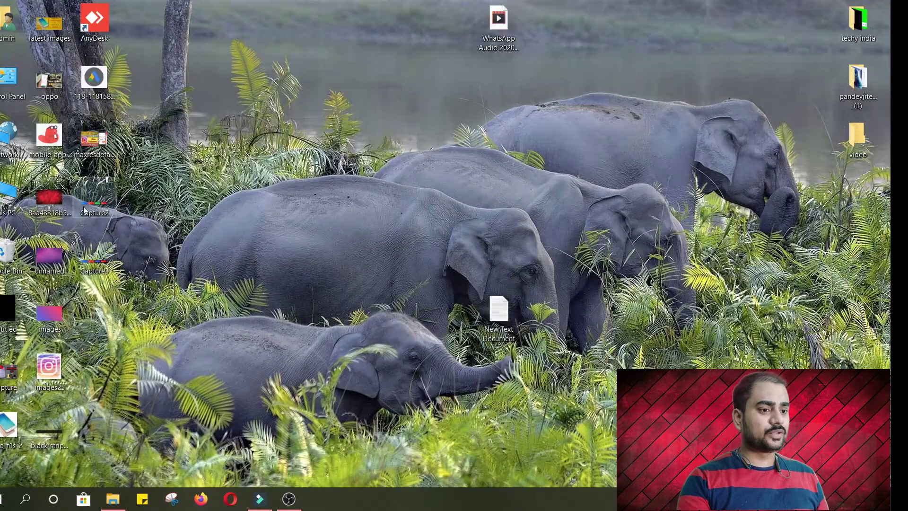
left_click_drag(177, 461, 290, 125)
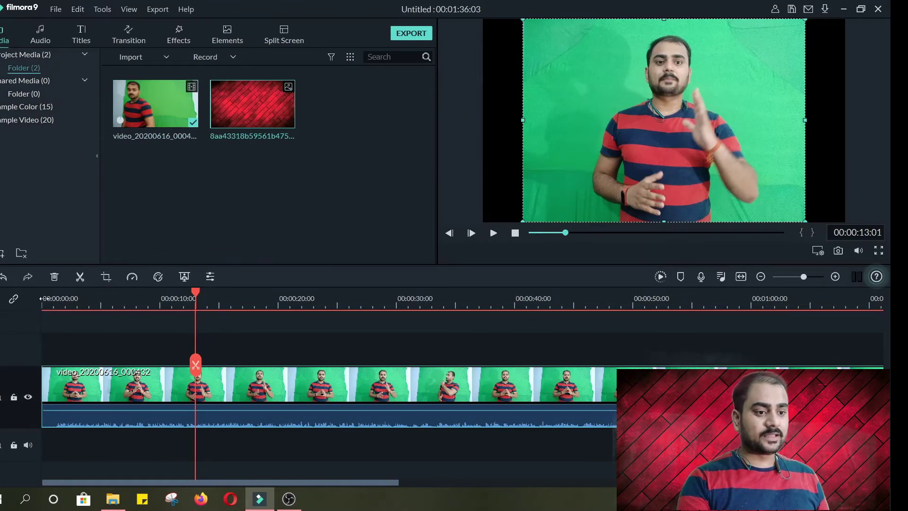
Step: Move the green-screen clip onto a new second video track and lay the red background image beneath it on track 1, extended along the clip
key("Home")
left_click_drag(252, 103, 304, 224)
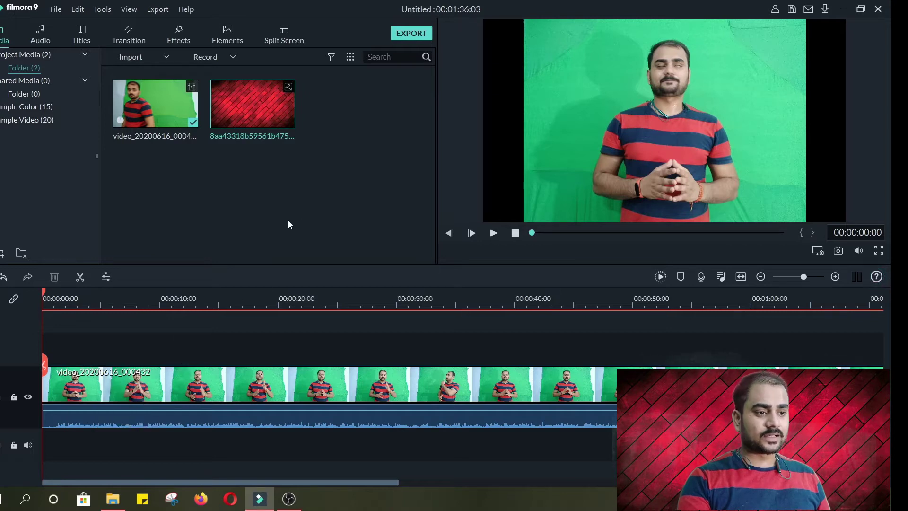
right_click(7, 379)
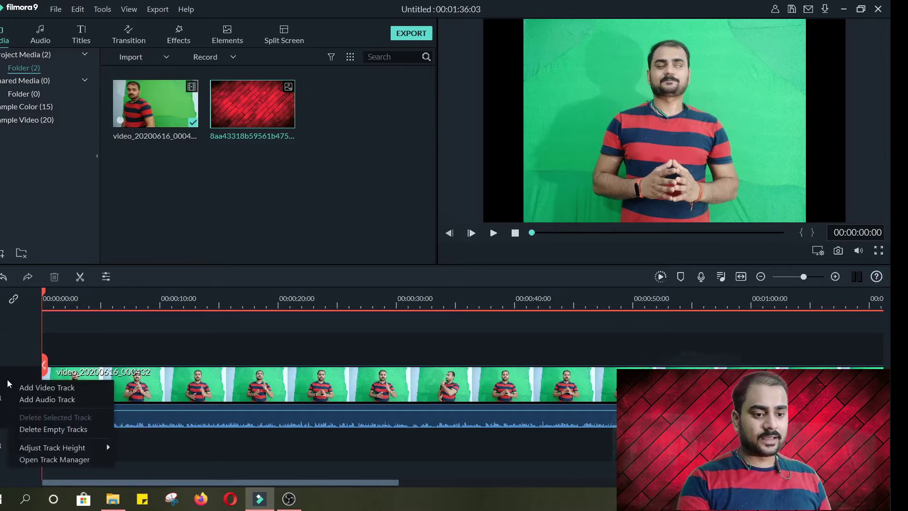
left_click(34, 387)
left_click_drag(112, 409, 104, 362)
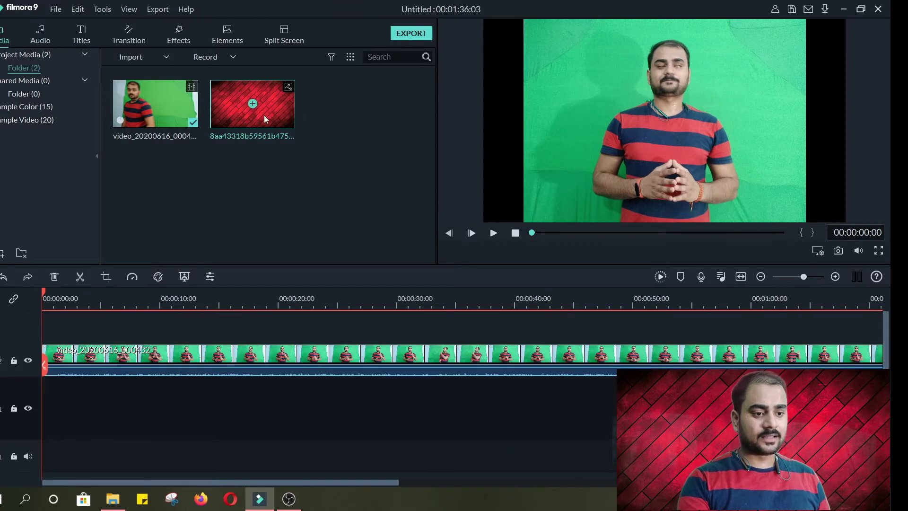
left_click_drag(197, 341, 815, 407)
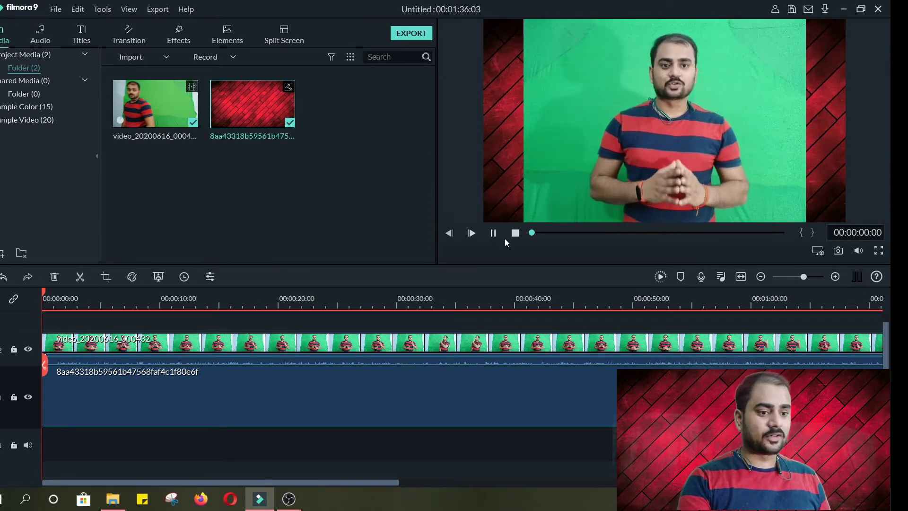
Step: Apply the green screen Chroma Key to the clip on track 2 at 00:00:04:13 and set its offset to 4
left_click(94, 378)
right_click(132, 343)
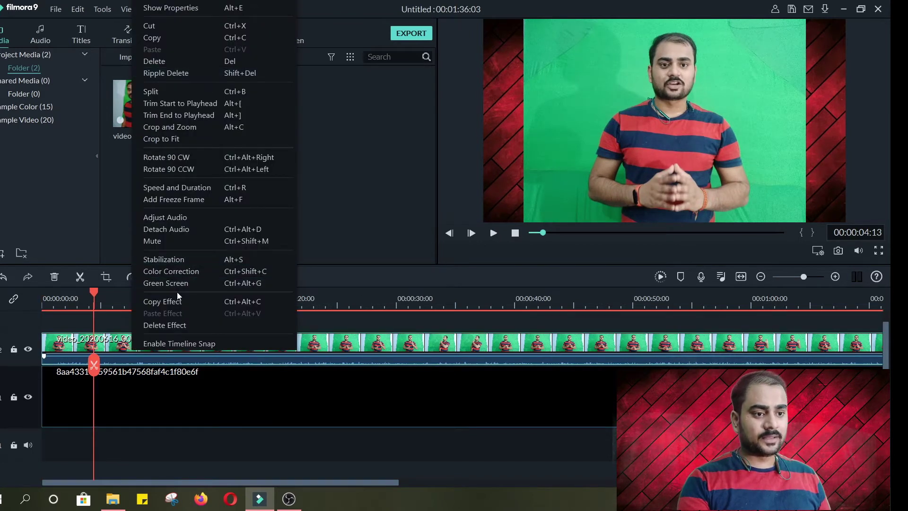
left_click(313, 275)
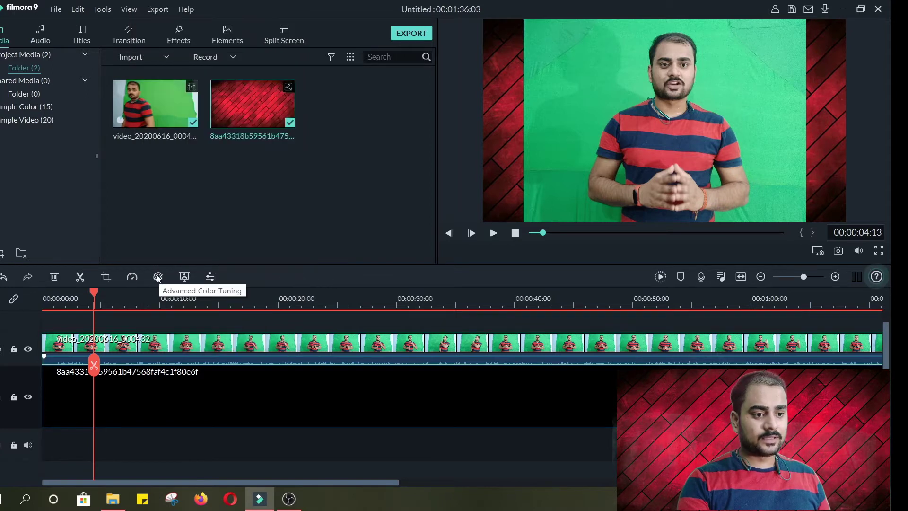
right_click(161, 341)
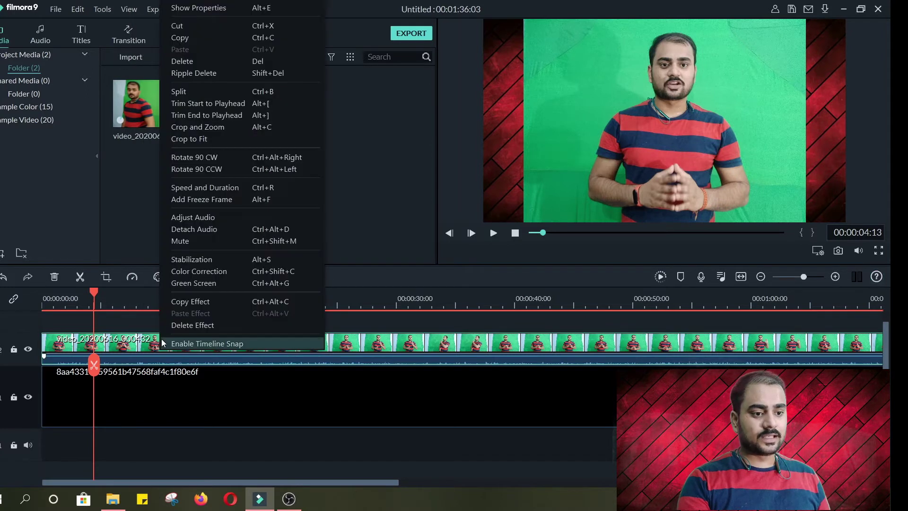
left_click(206, 285)
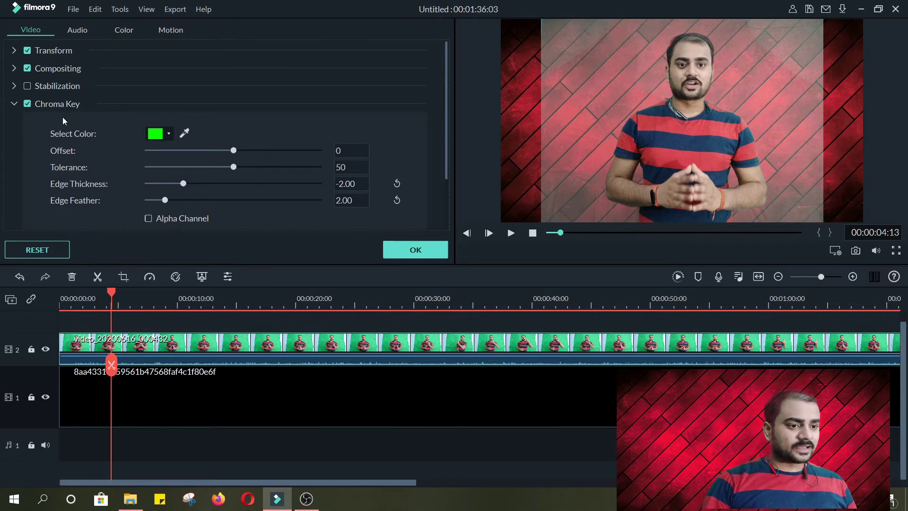
left_click(30, 103)
left_click(29, 104)
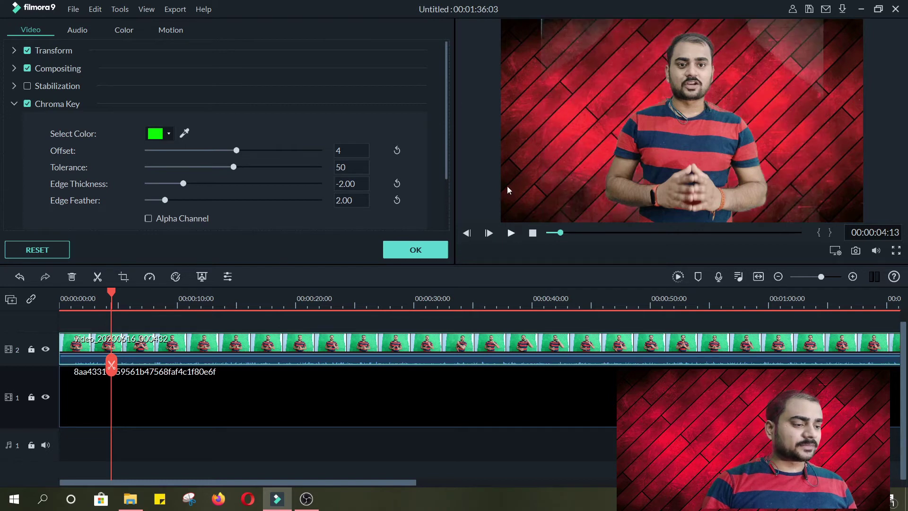
Step: Set the Chroma Key offset to 6 for the green-screen clip, apply it and play back the keyed result
left_click(509, 233)
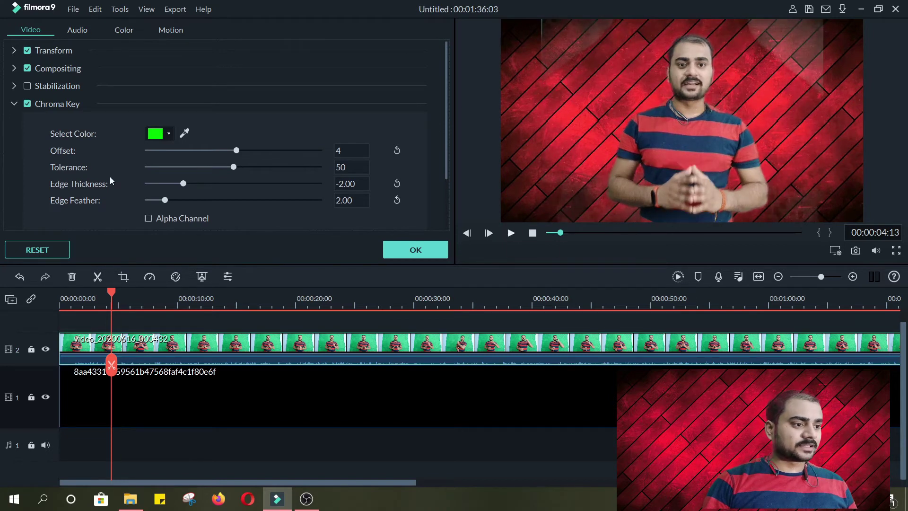
left_click_drag(238, 151, 238, 154)
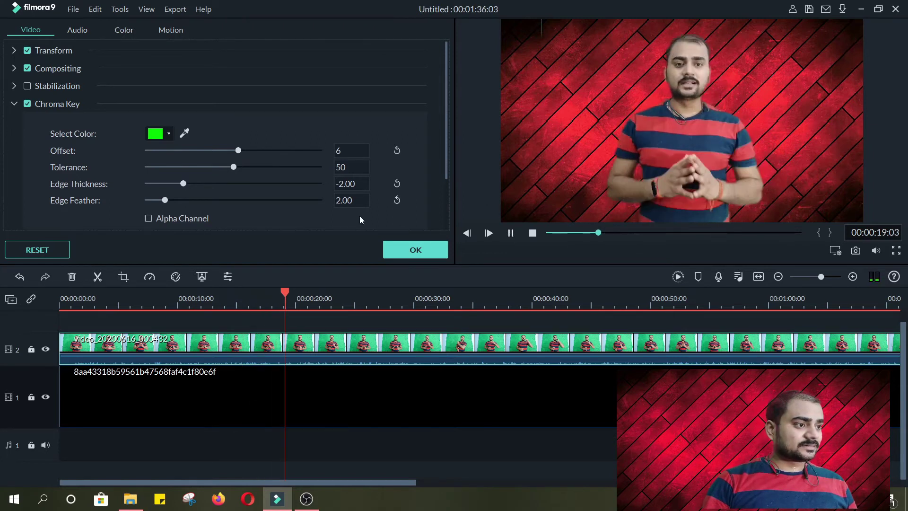
left_click(428, 247)
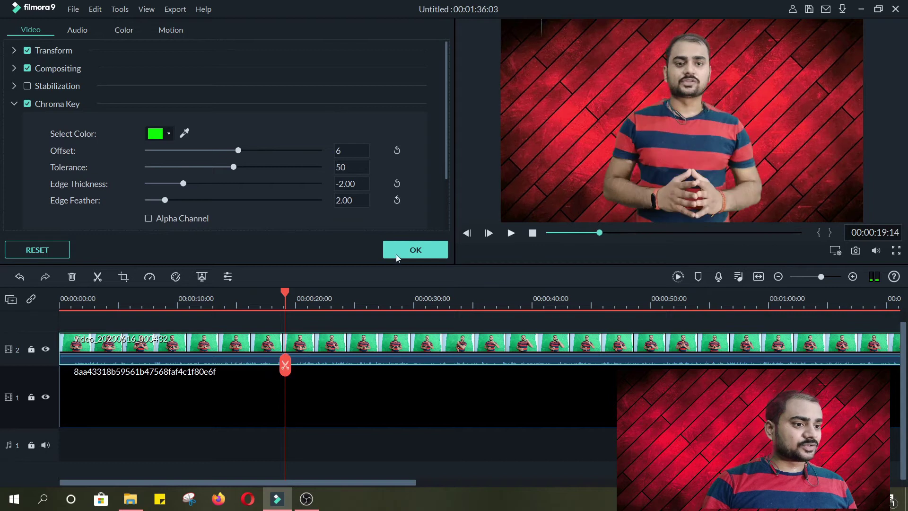
left_click(509, 233)
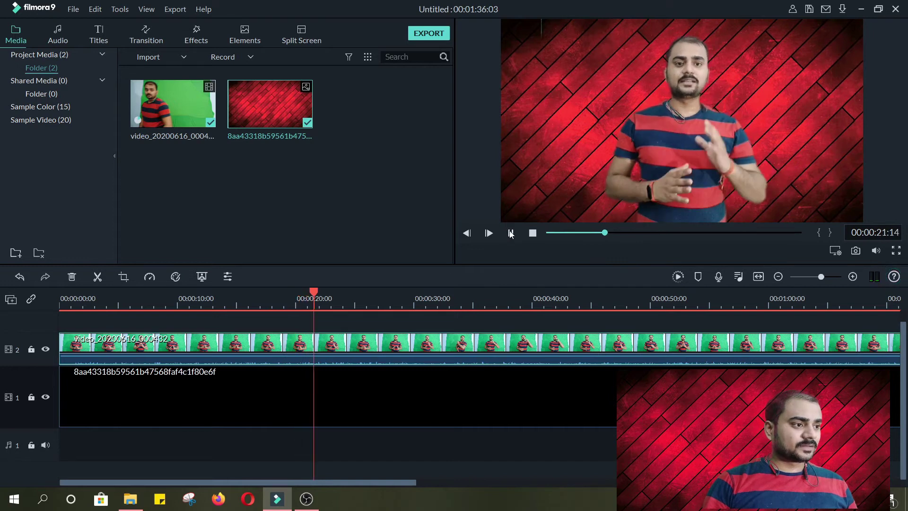
key("space")
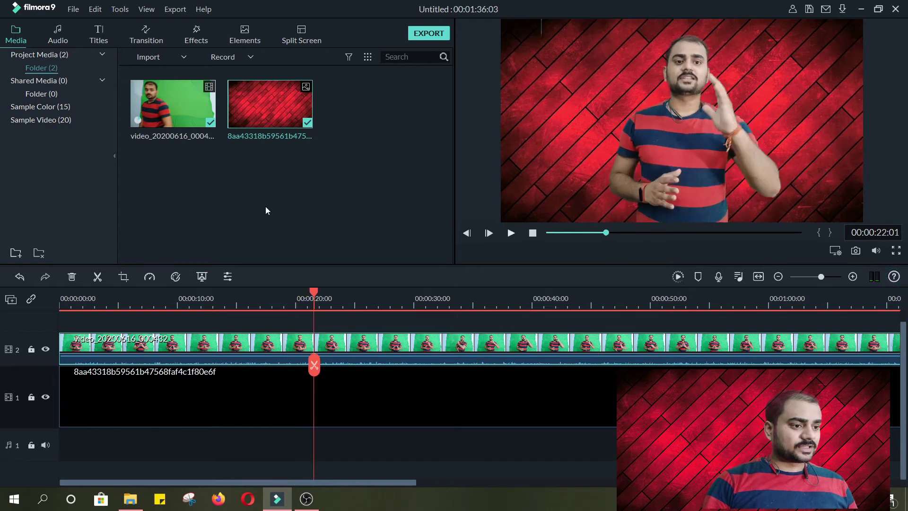
Step: Reopen the clip's green screen settings and, during playback, set Edge Thickness to -4.37 and Edge Feather to 5.24
right_click(275, 344)
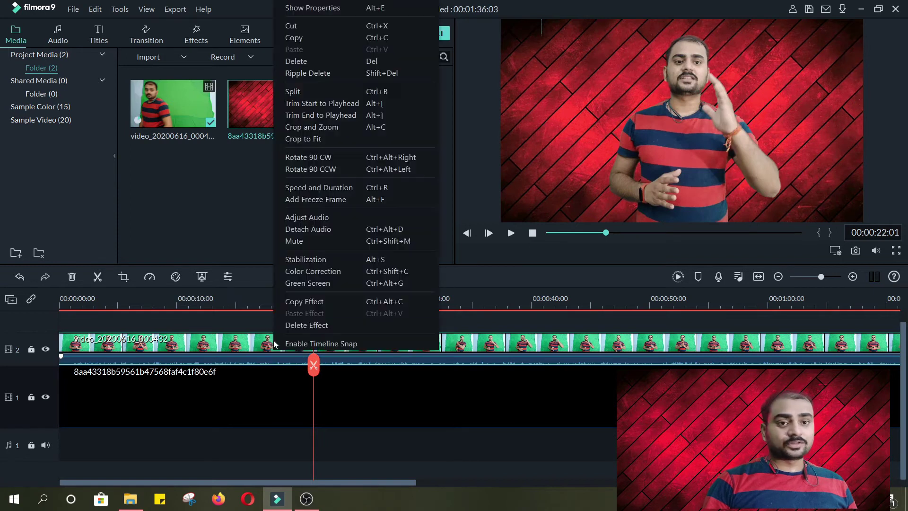
left_click(305, 283)
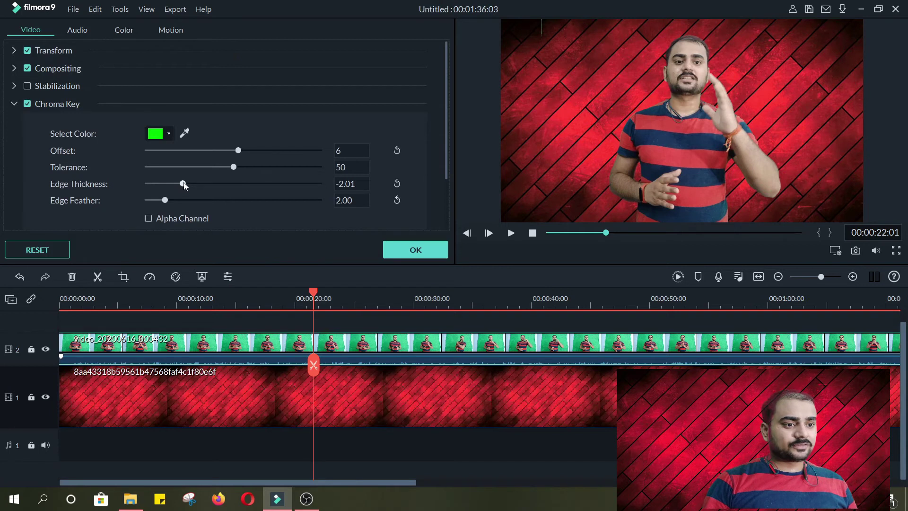
left_click(511, 233)
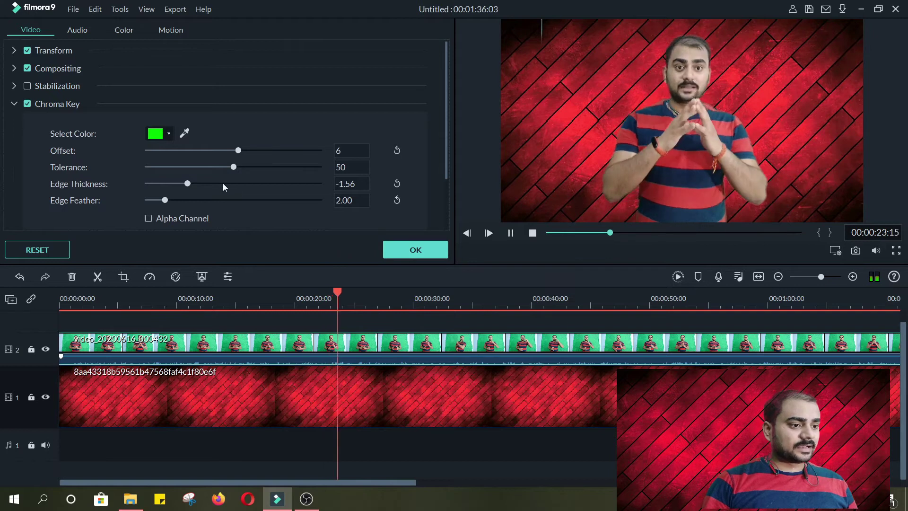
left_click_drag(189, 182, 181, 208)
scroll(237, 189, "down", 2)
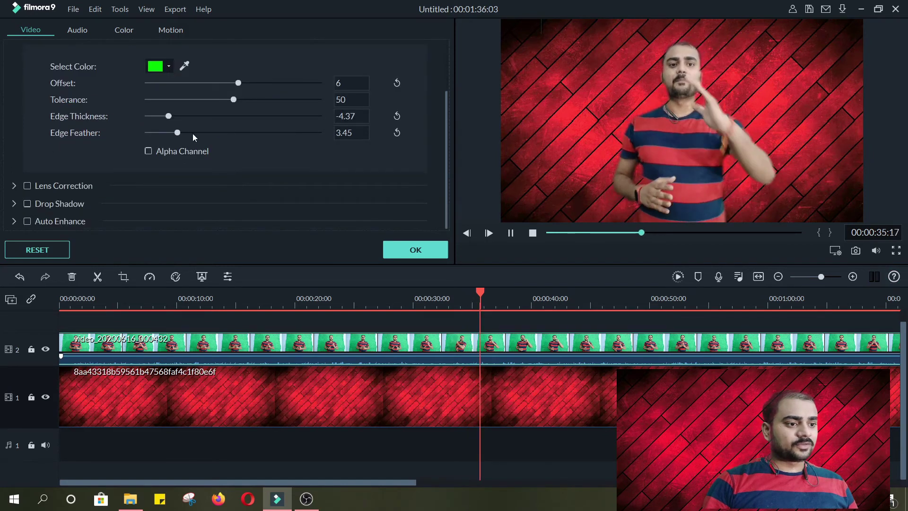
left_click(193, 134)
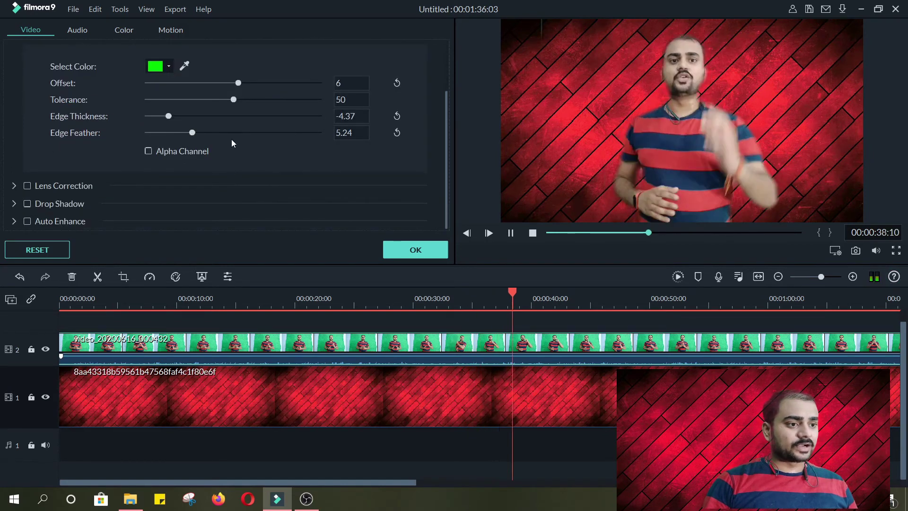
Step: Enable Auto Enhance and a Drop Shadow with distance 0, blur 100 and opacity 100 on the clip, and apply the settings
left_click(27, 221)
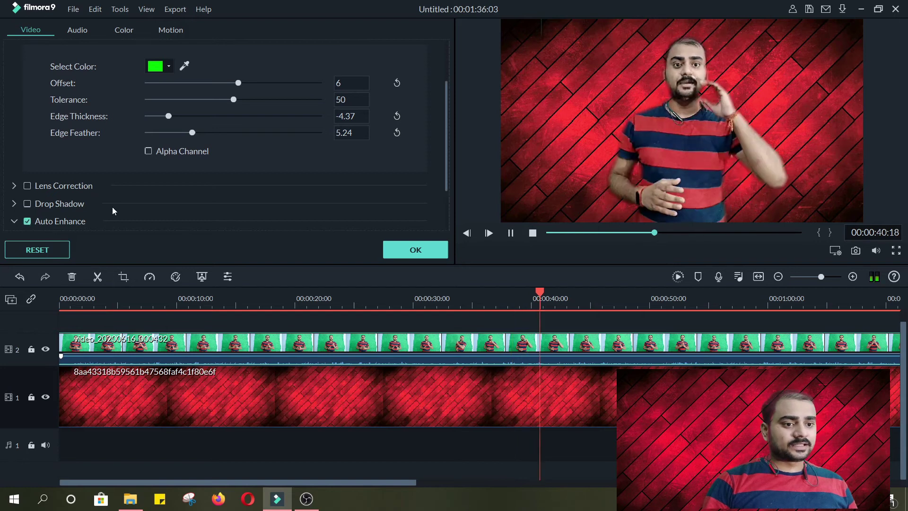
left_click(27, 203)
scroll(194, 203, "down", 3)
left_click_drag(163, 127, 322, 148)
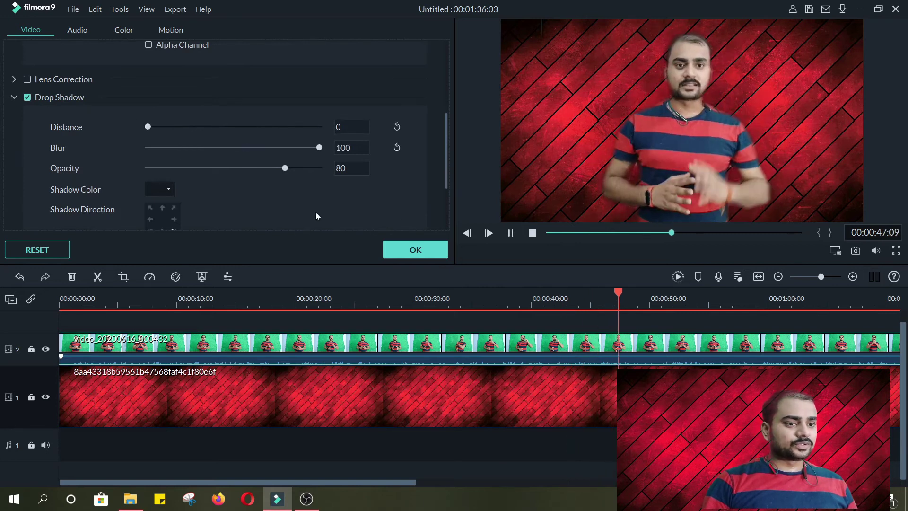
left_click_drag(289, 172, 452, 167)
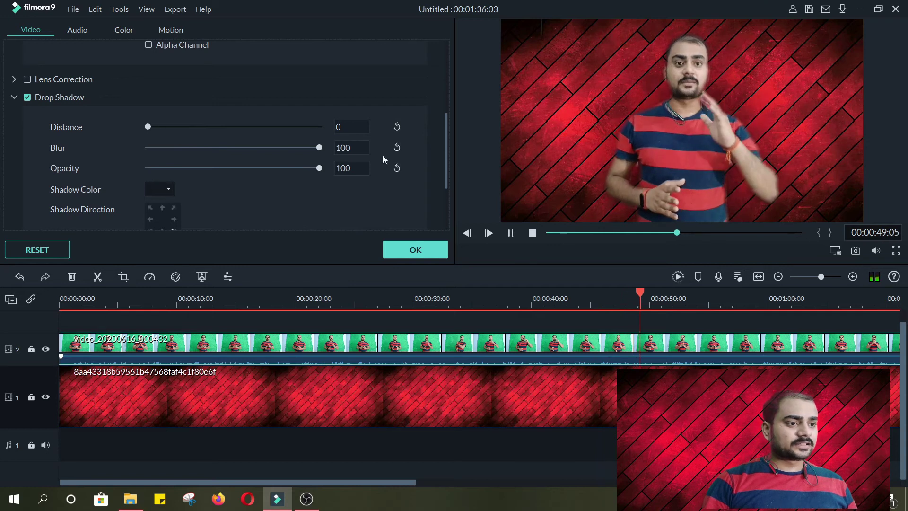
left_click(416, 246)
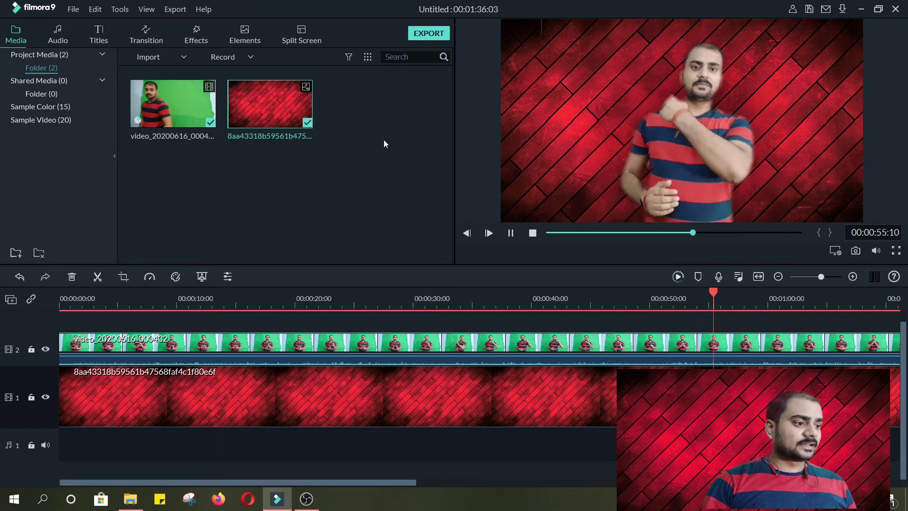
Step: Start a preview render of the timeline for smooth playback
key("Return")
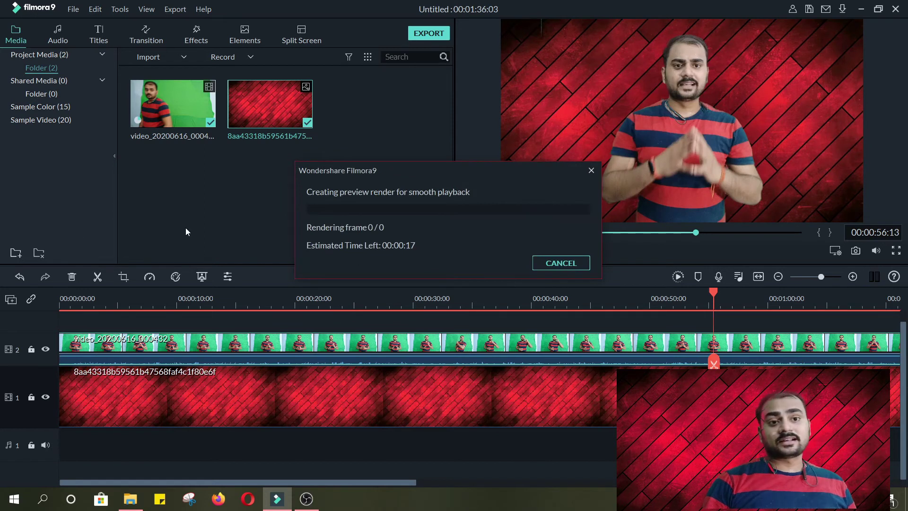